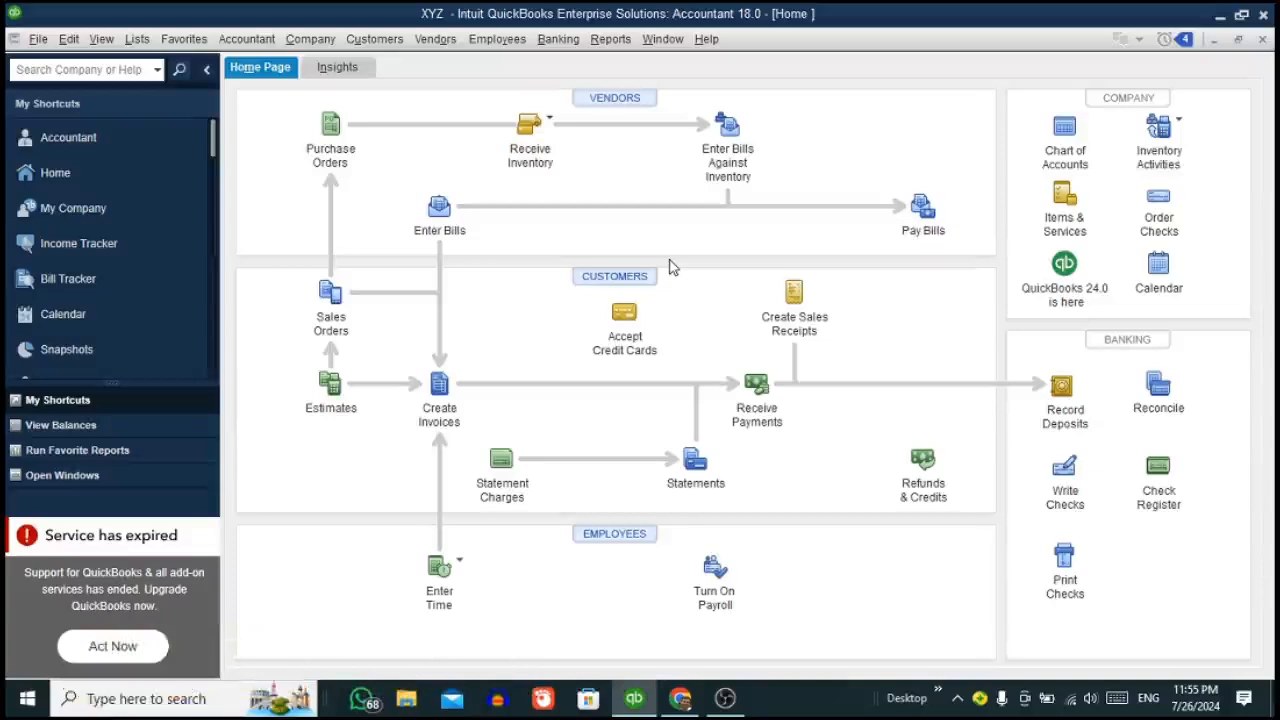
Create a new invoice and choose the first listed customer as its customer
click(374, 39)
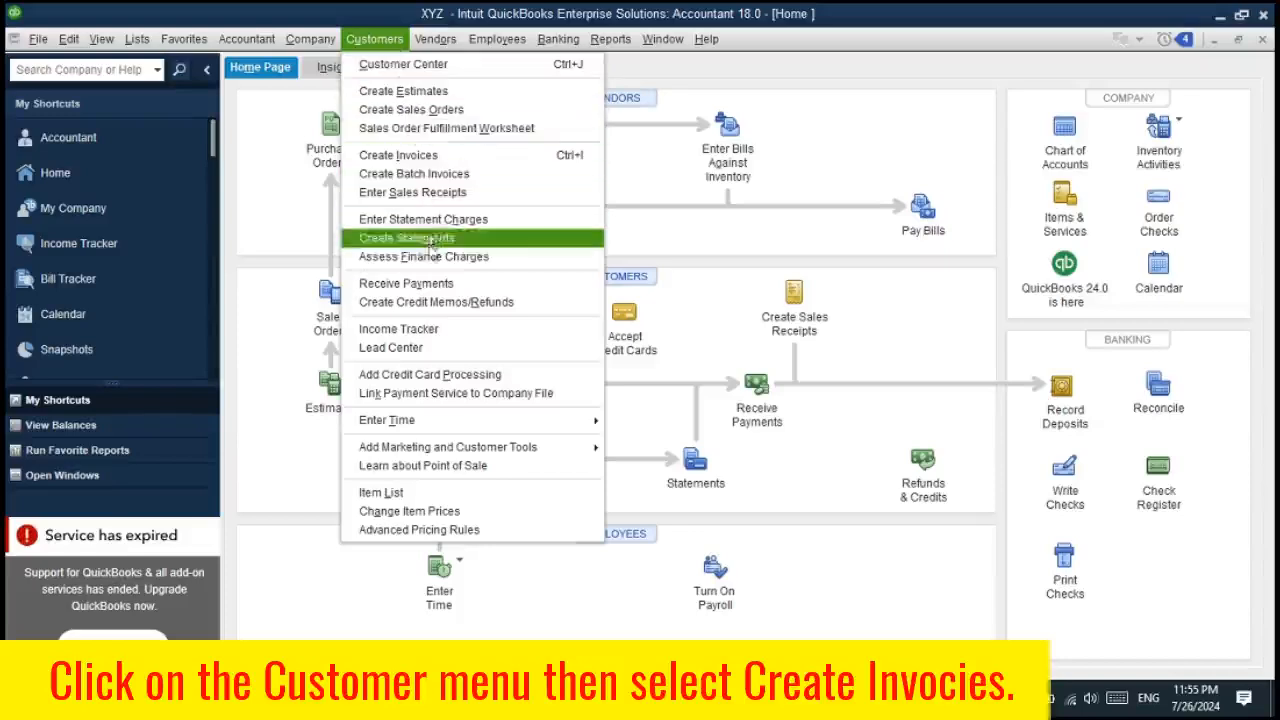
click(437, 156)
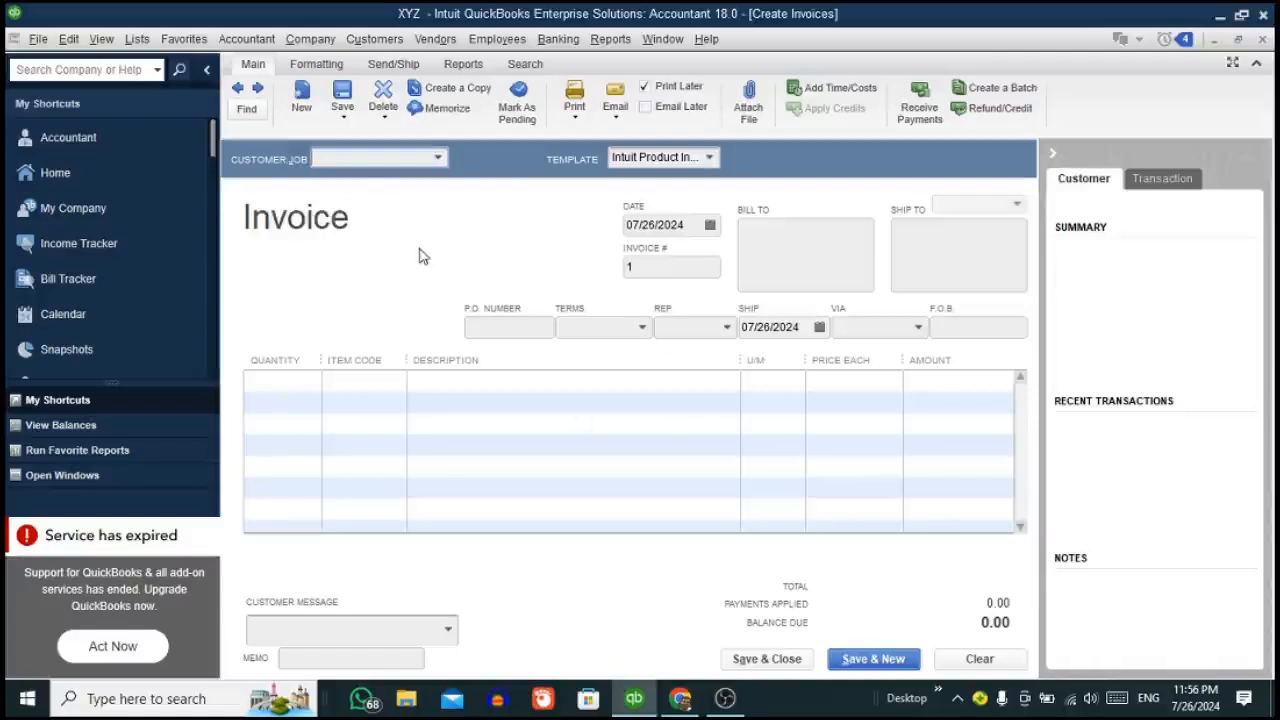
click(440, 157)
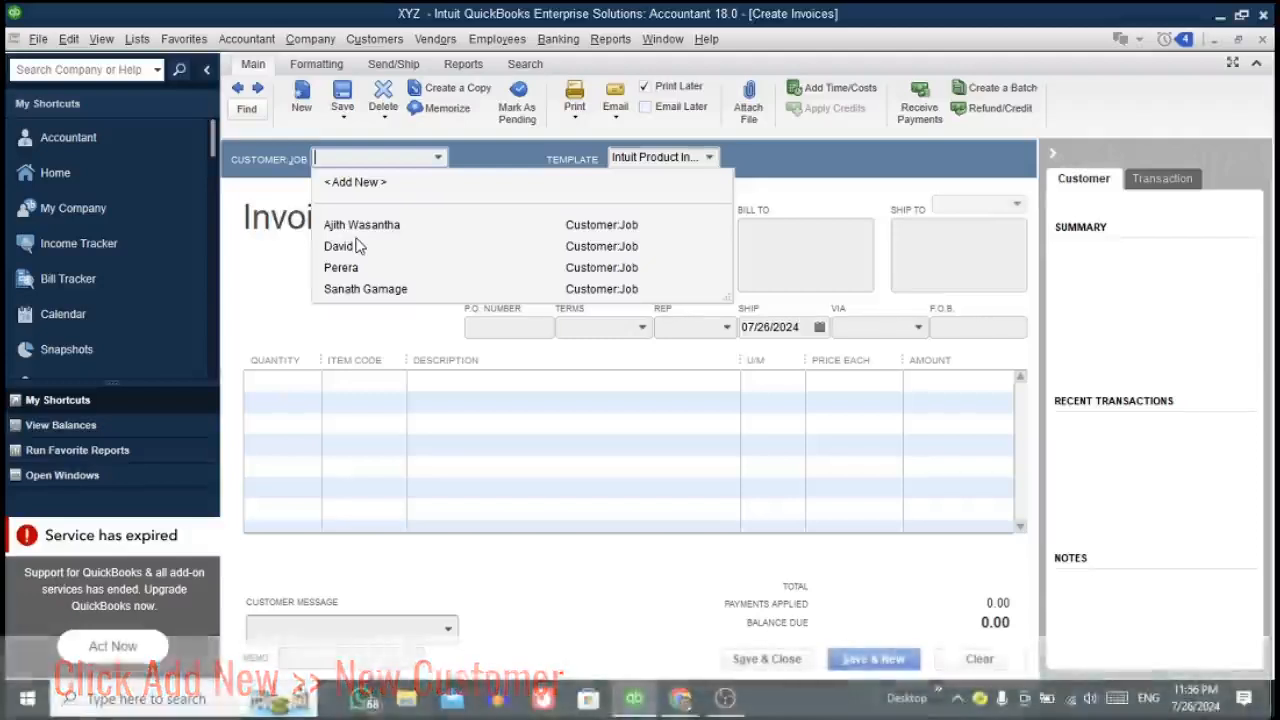
click(358, 226)
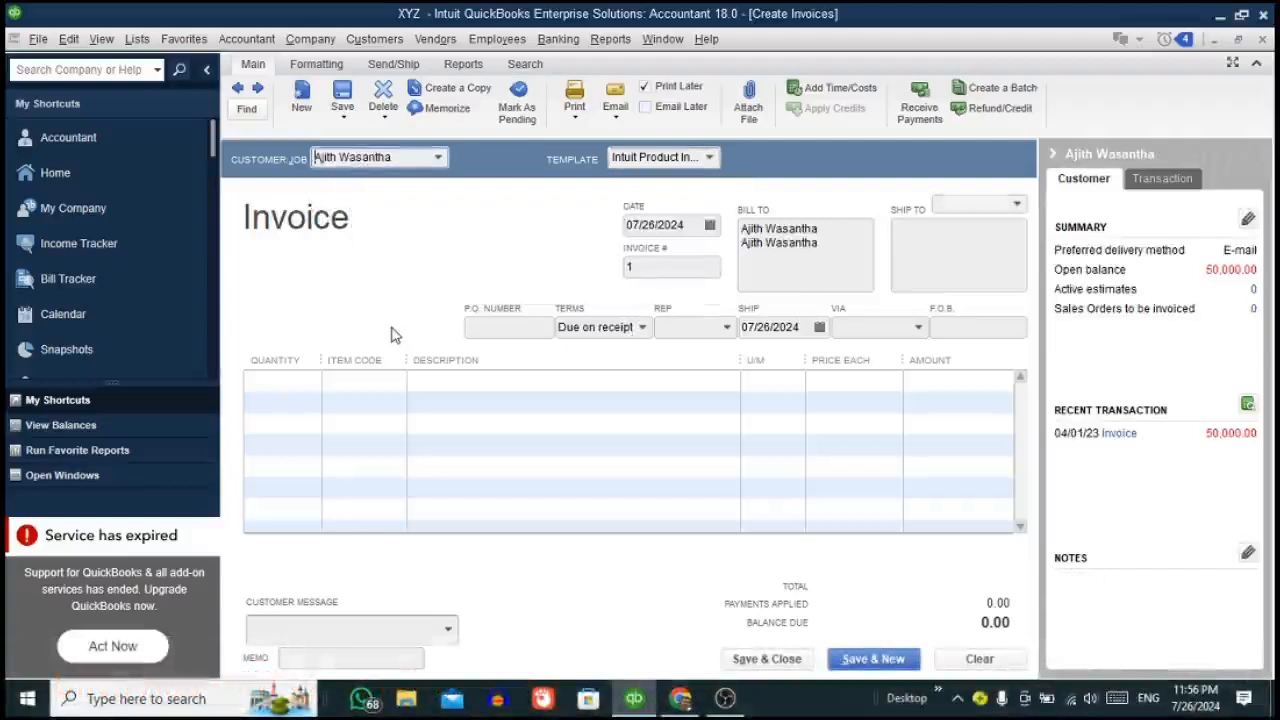
Set the invoice date to 07/24/2024
click(700, 226)
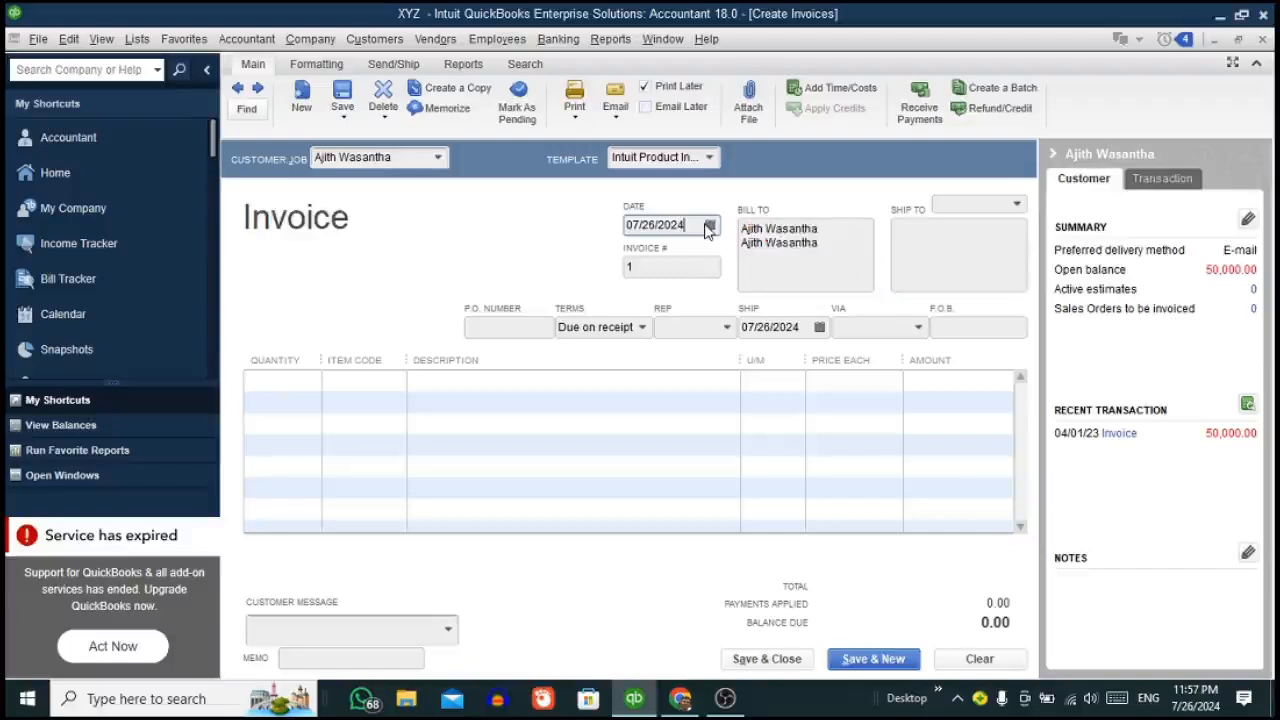
click(708, 226)
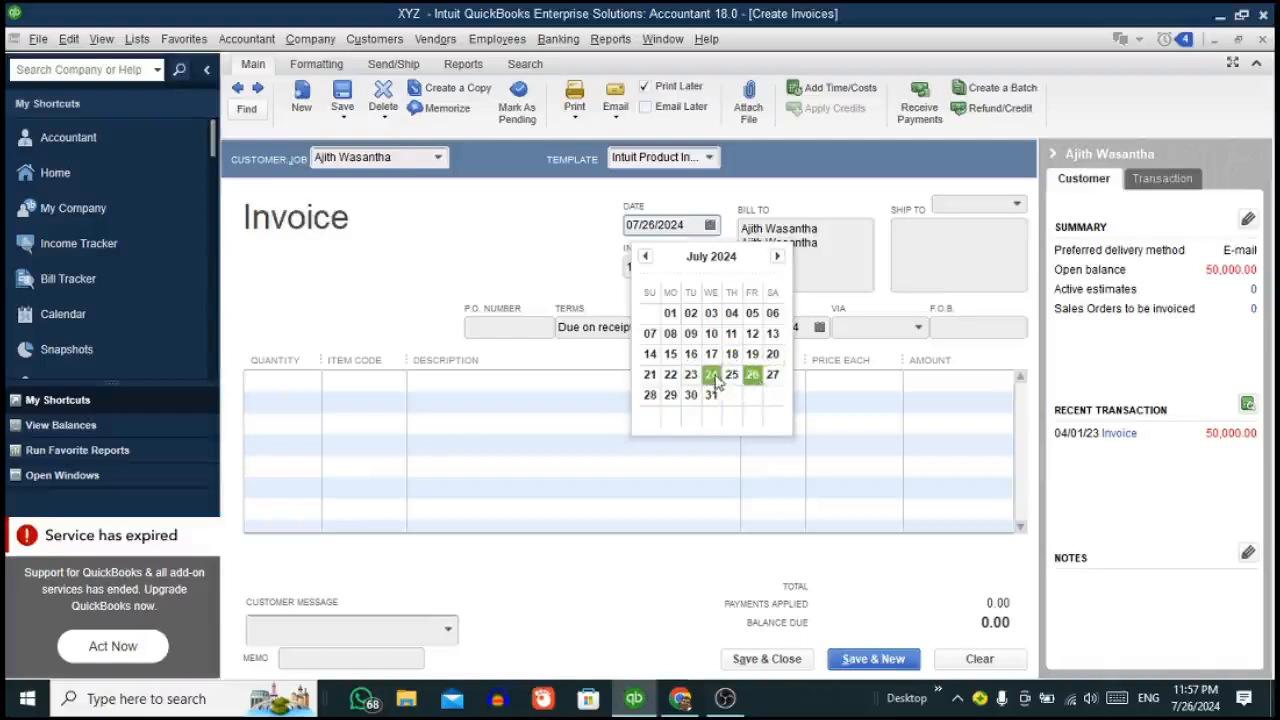
click(711, 375)
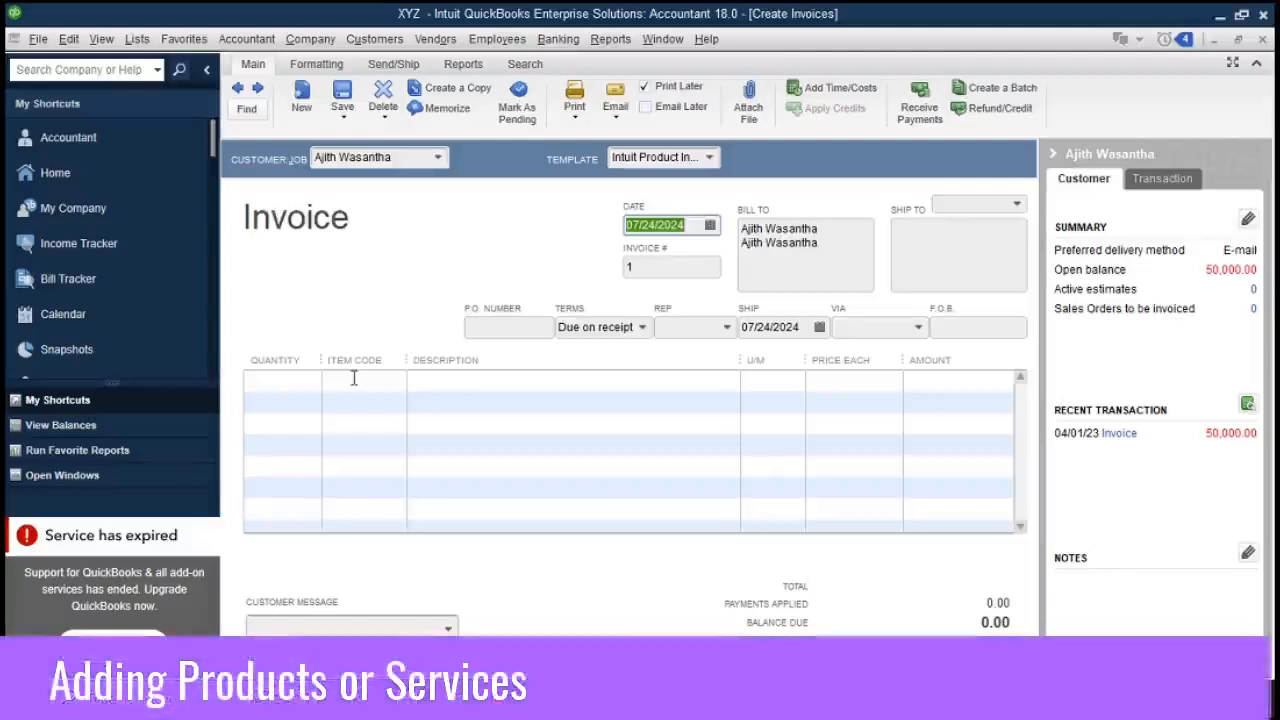
Add the item Shirt XL with a quantity of 3 on the invoice's first line
click(345, 377)
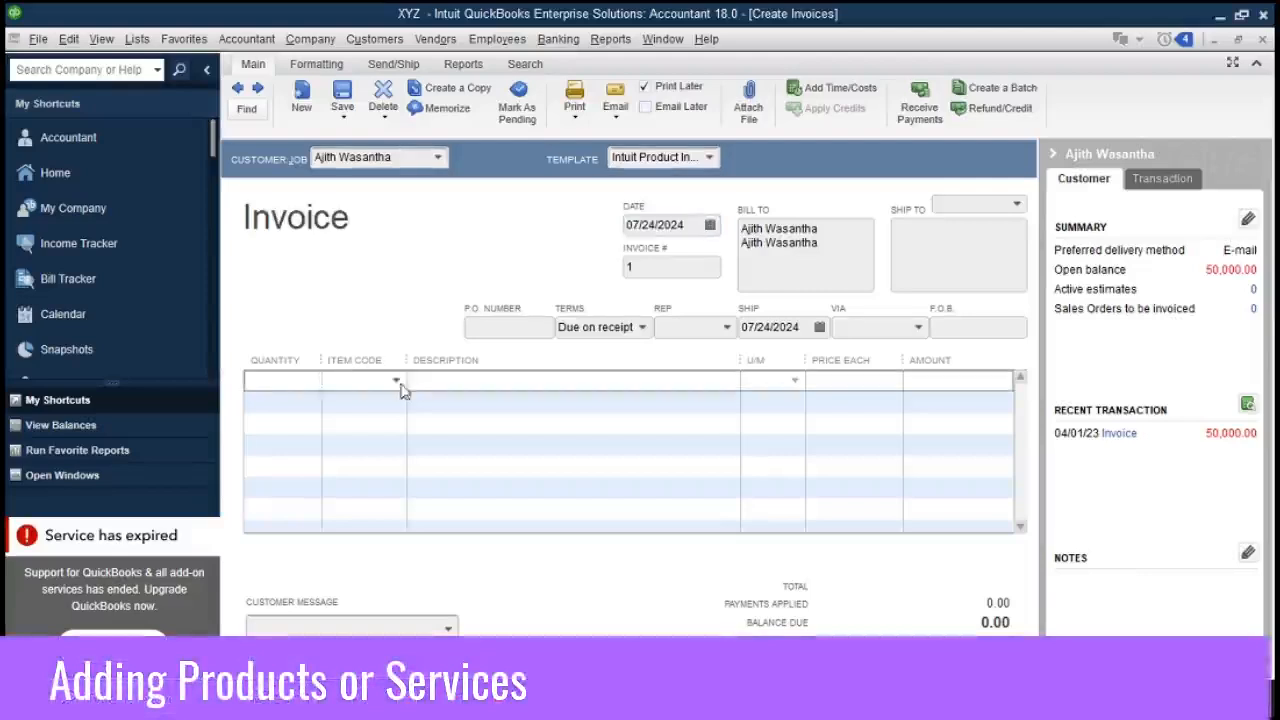
click(396, 381)
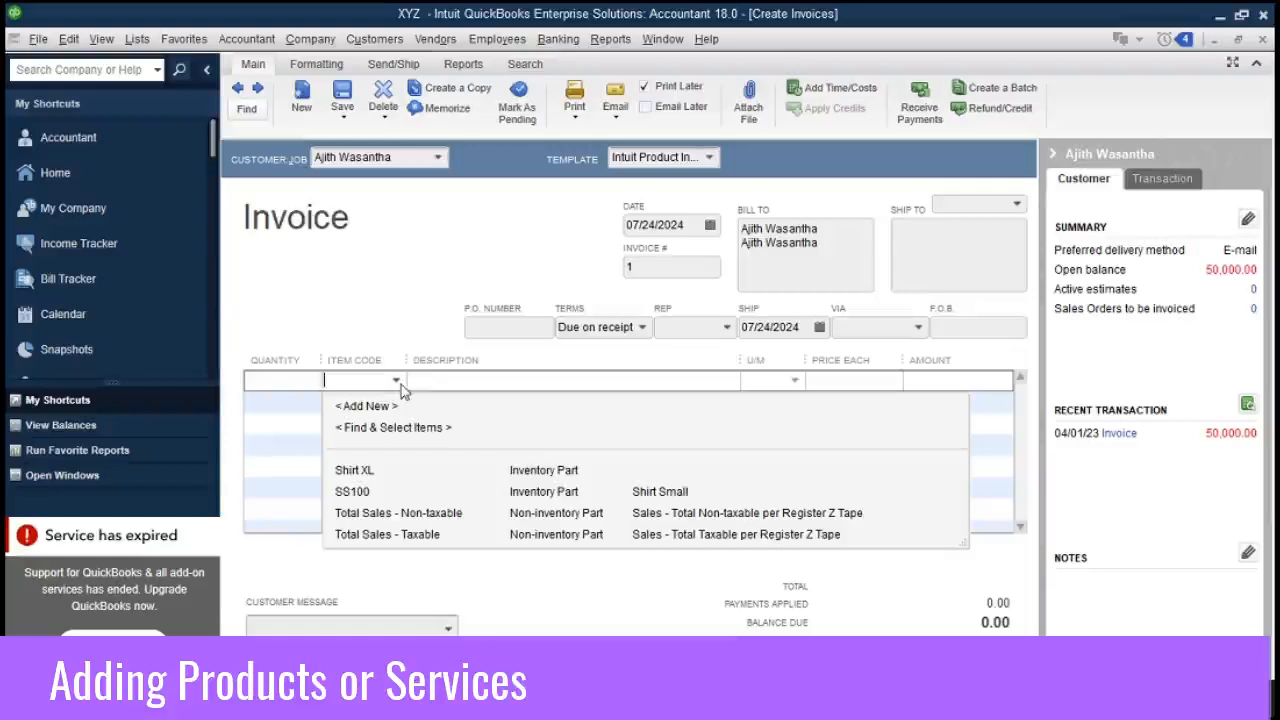
click(355, 470)
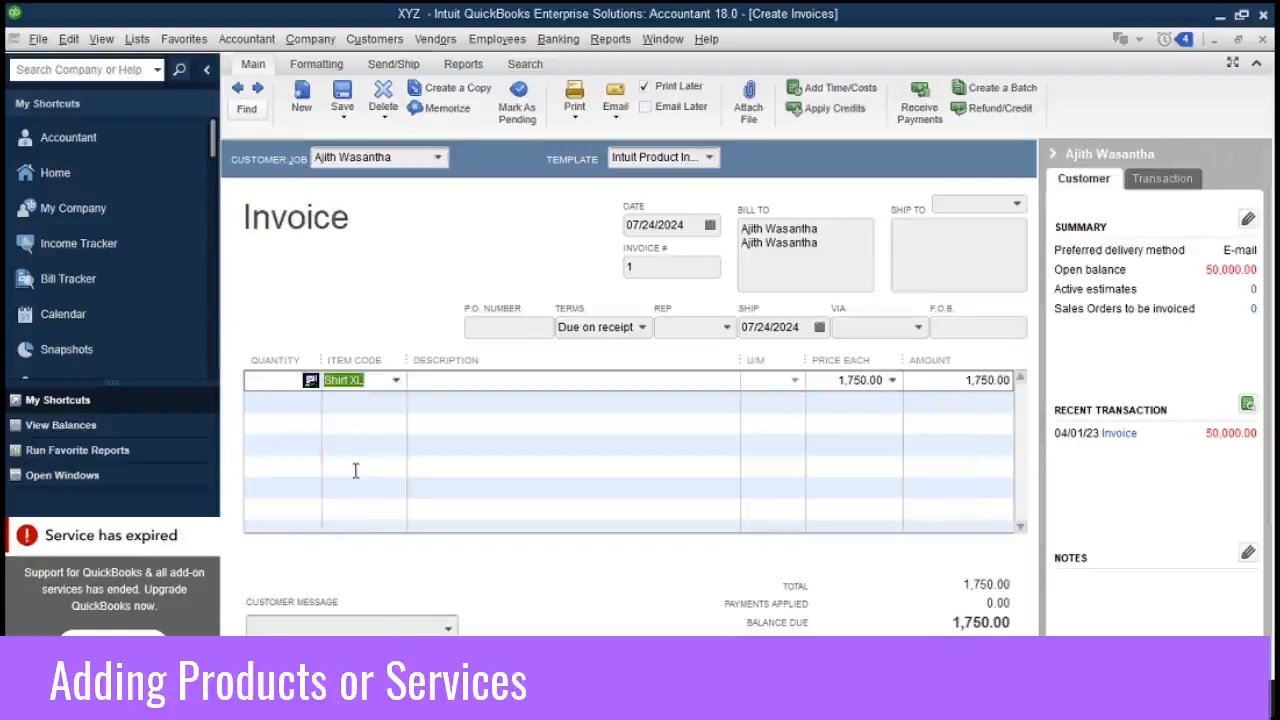
click(285, 385)
text(3)
click(460, 397)
click(465, 384)
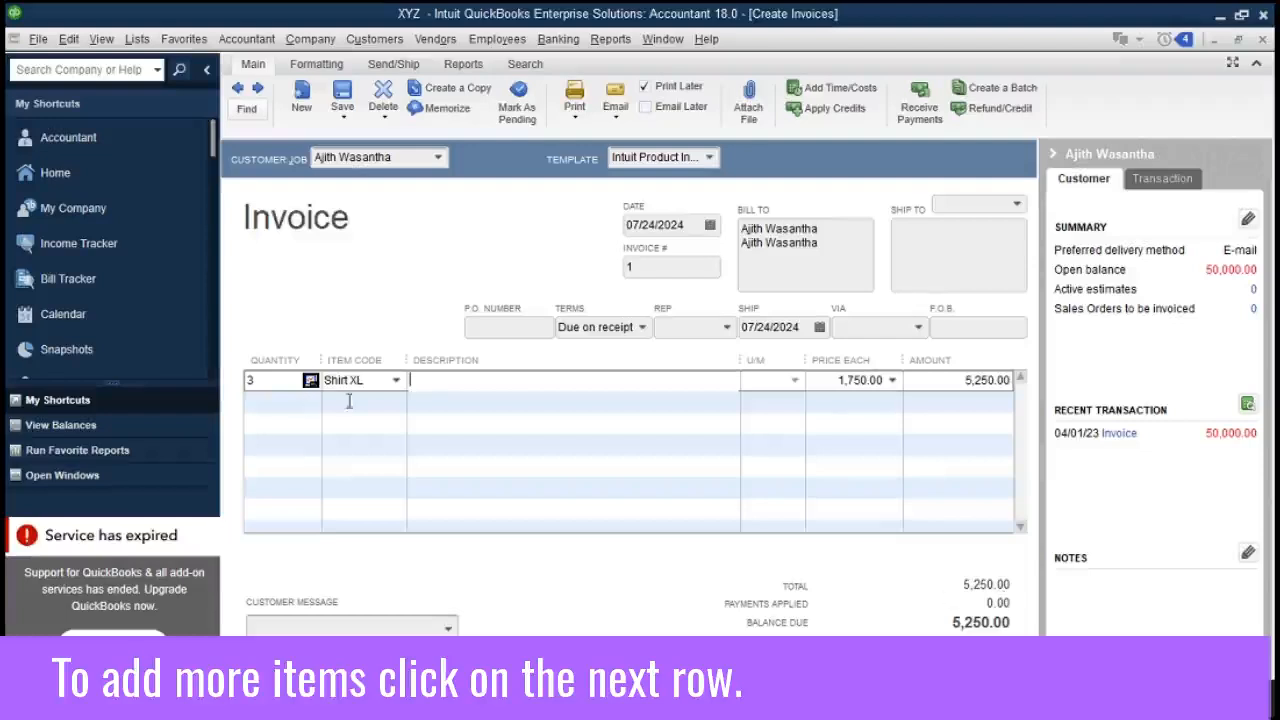
Add item SS100 with a quantity of 1 on the invoice's second line, and save and close the invoice
click(349, 400)
click(396, 405)
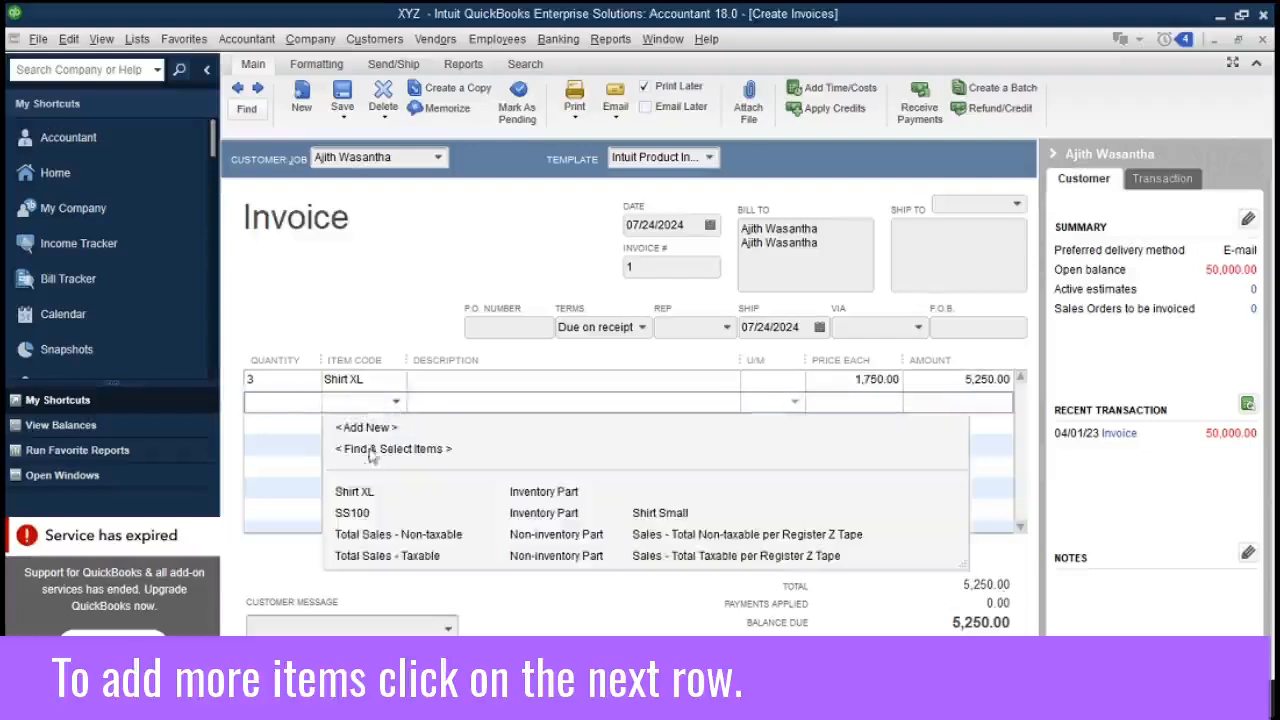
click(361, 514)
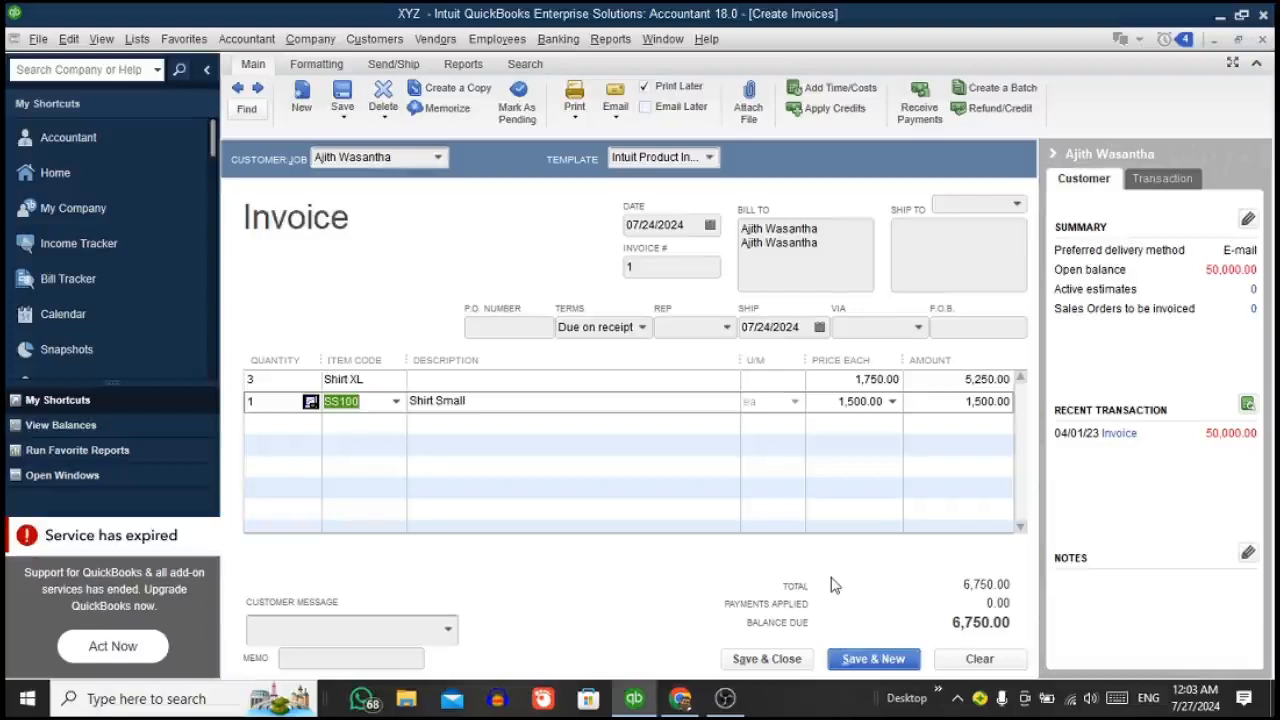
click(772, 662)
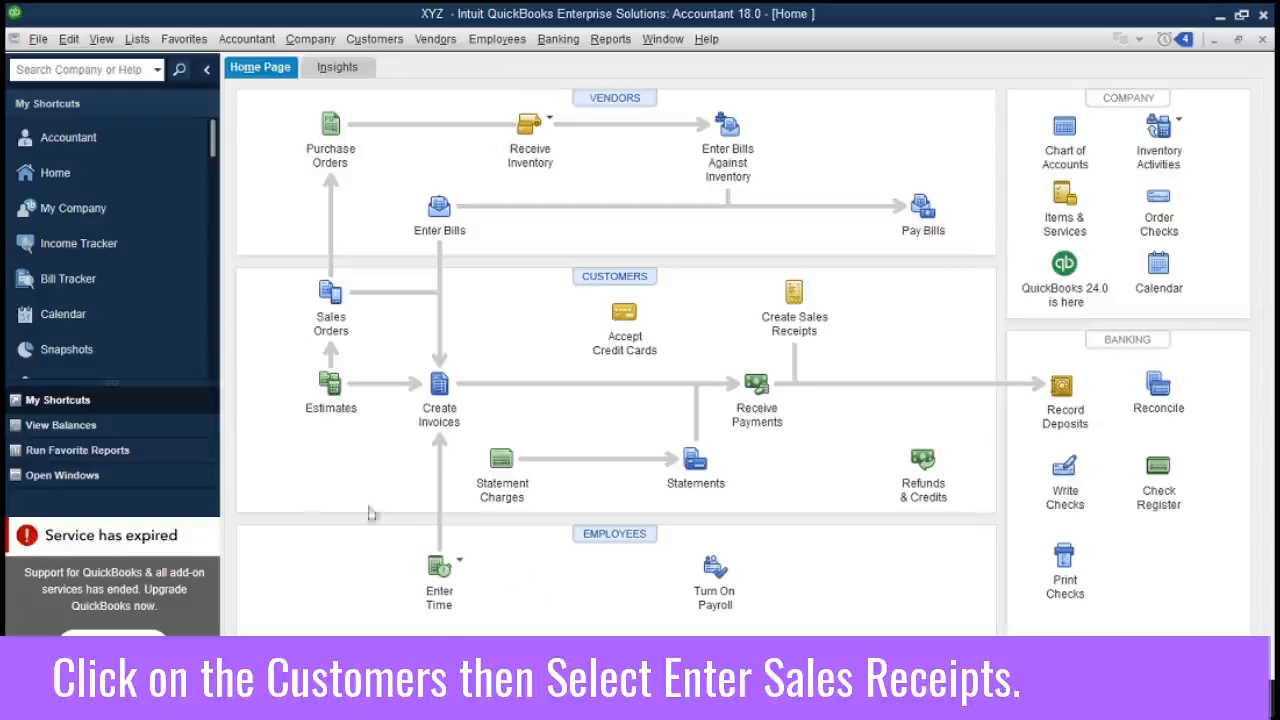
Start a new sales receipt for the first listed customer
click(365, 41)
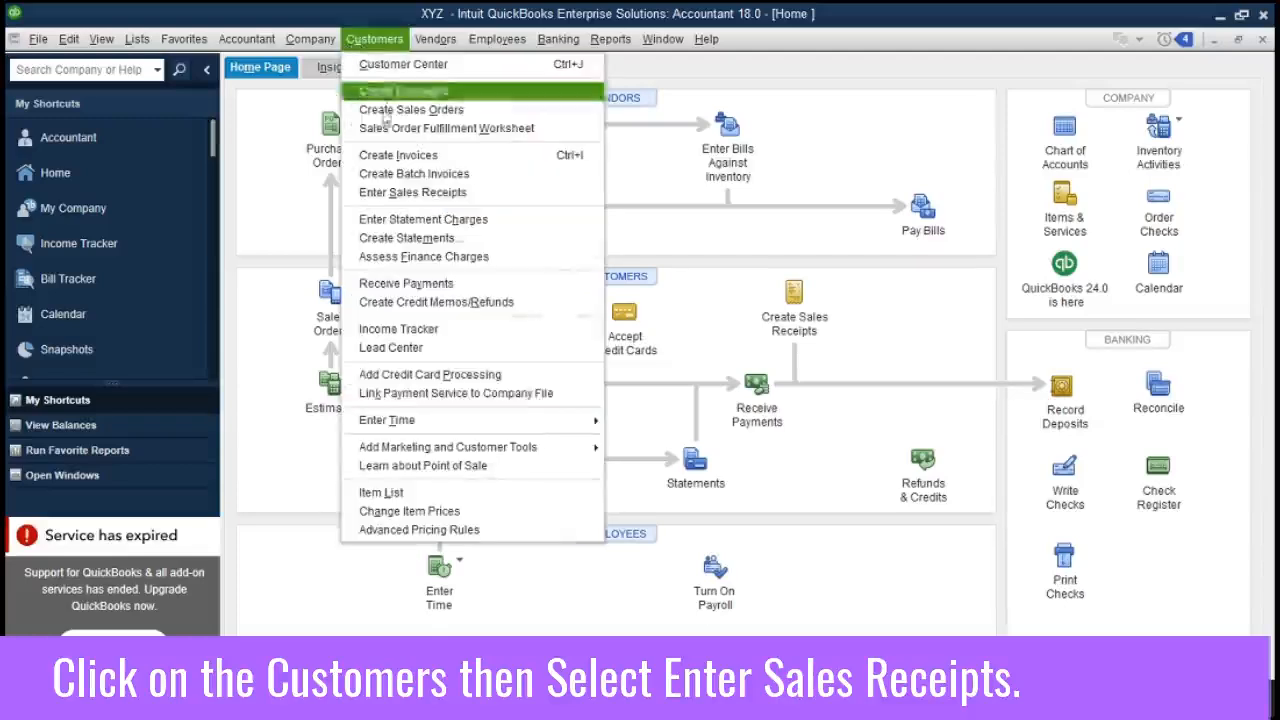
click(519, 202)
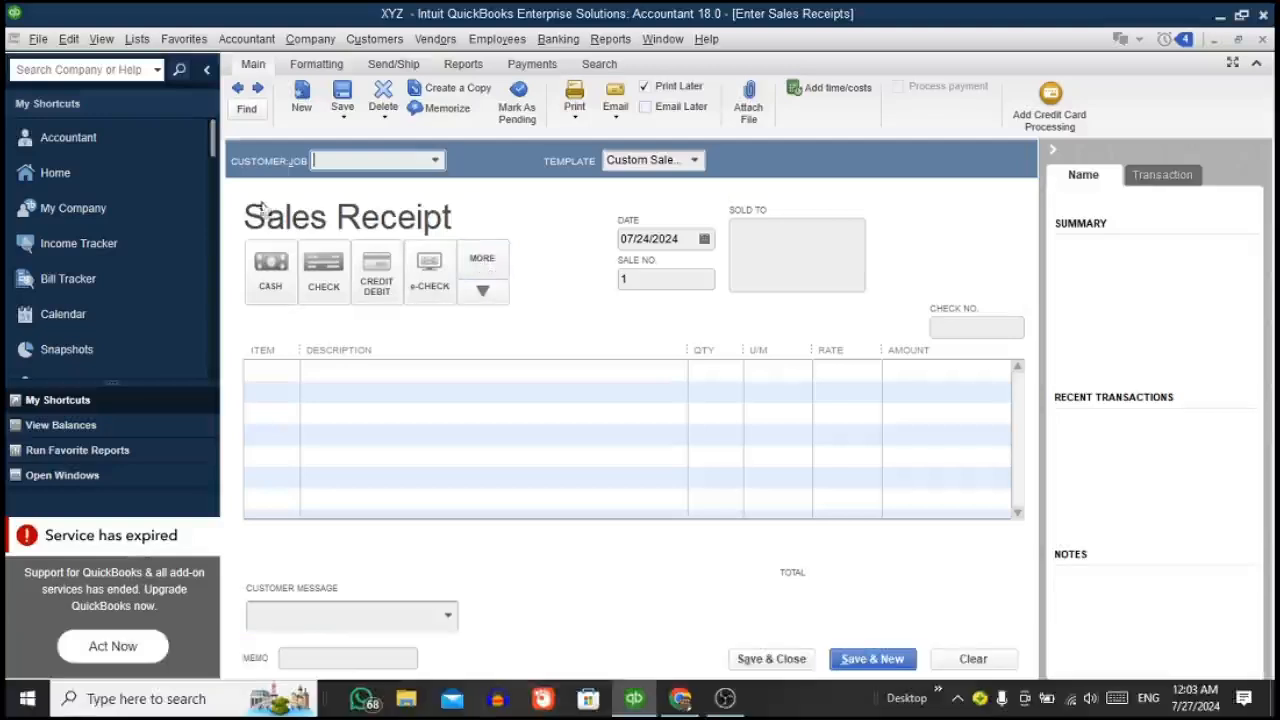
click(435, 160)
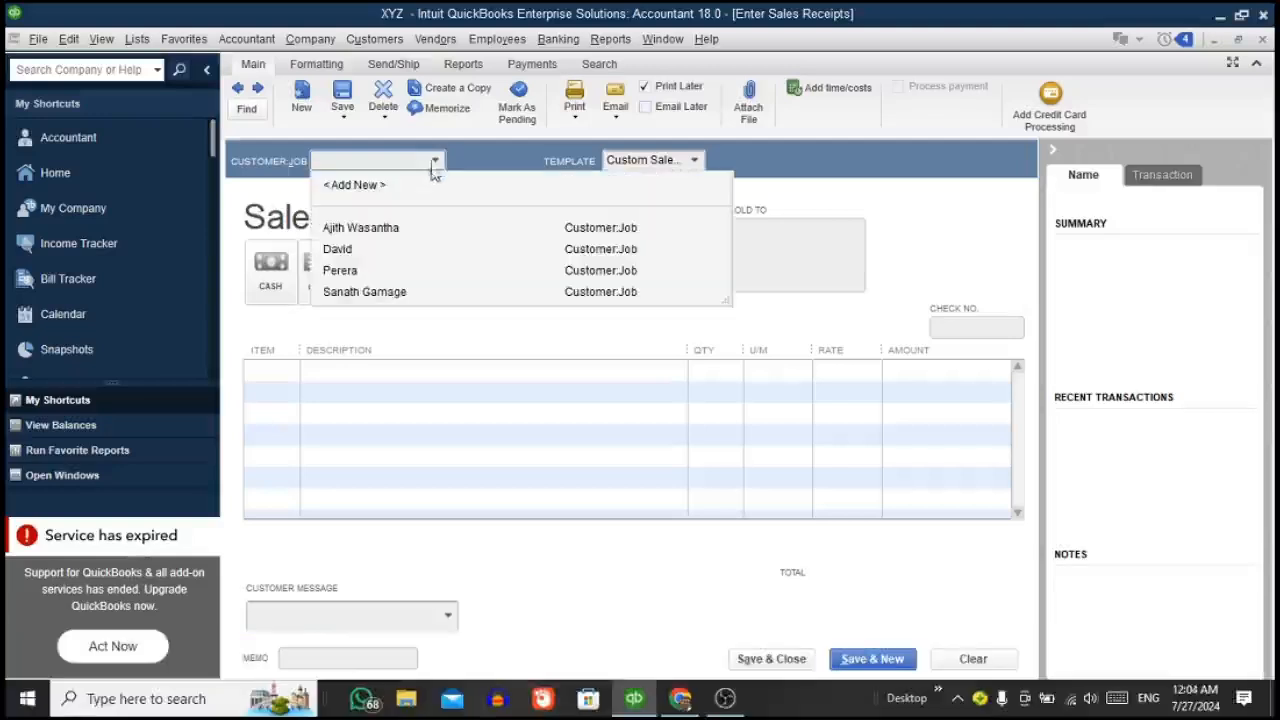
click(371, 224)
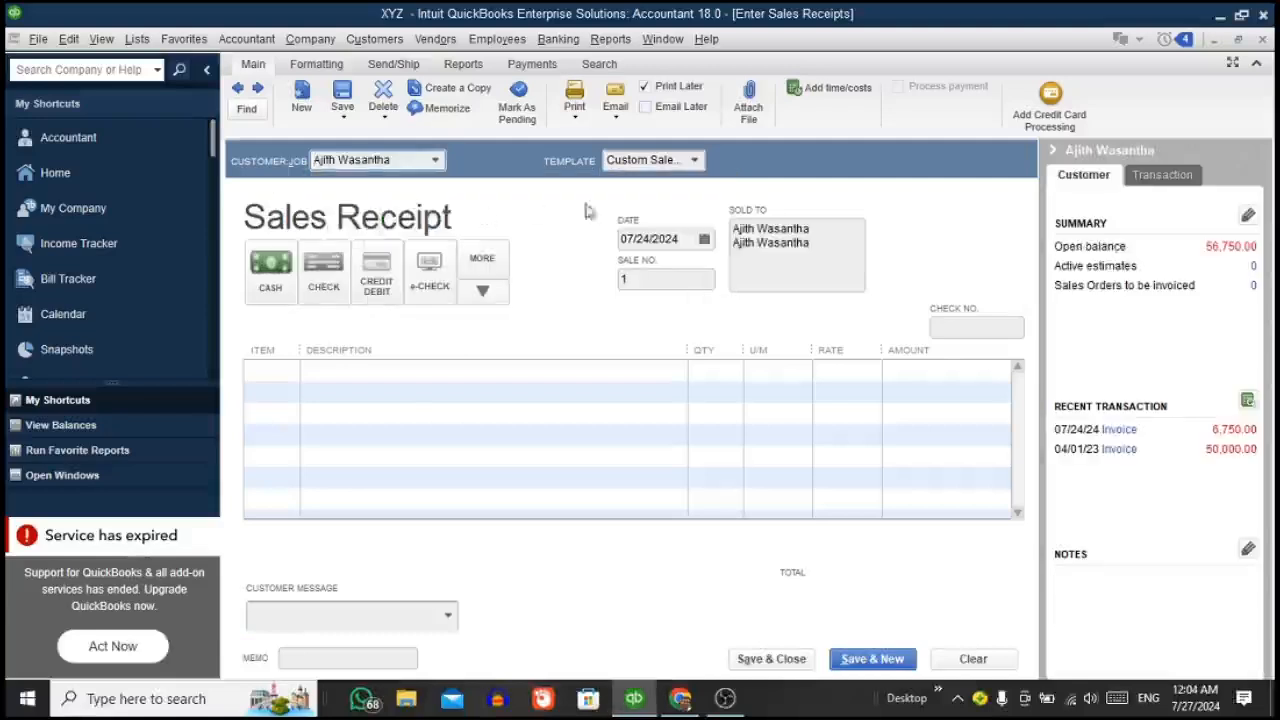
Date the sales receipt 07/26/2024 and add Shirt XL as its first item
click(704, 239)
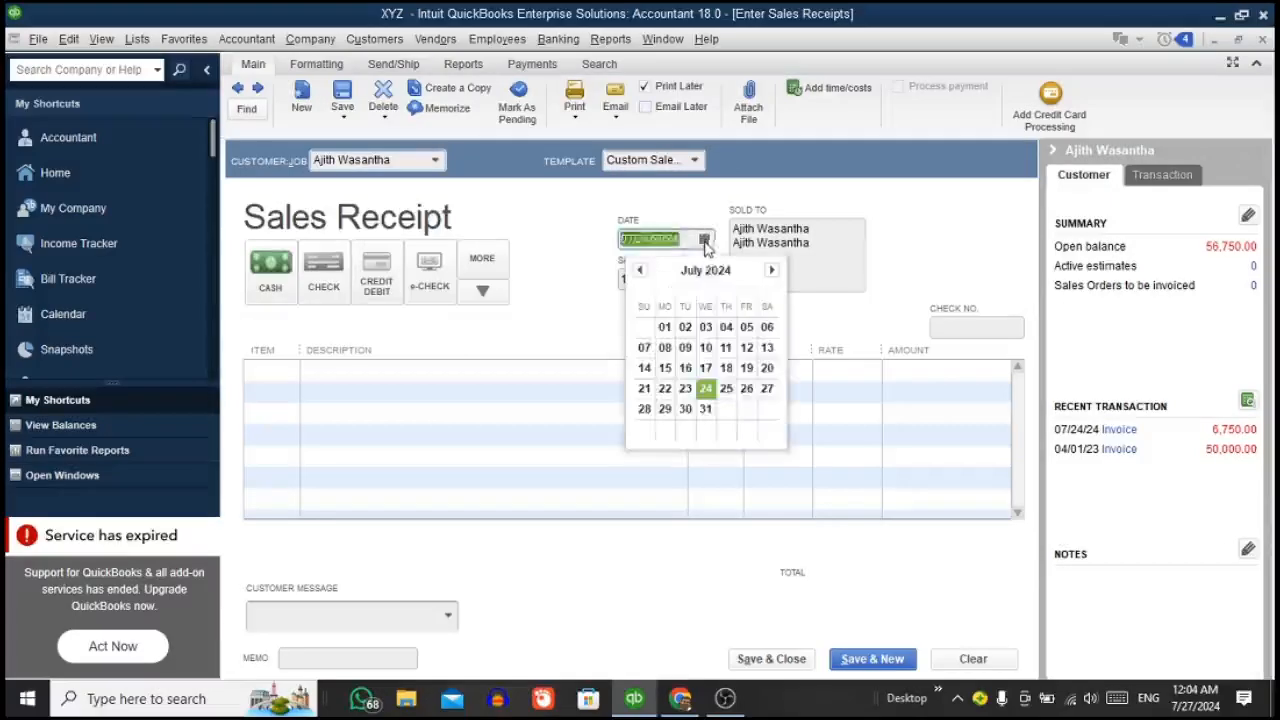
click(746, 389)
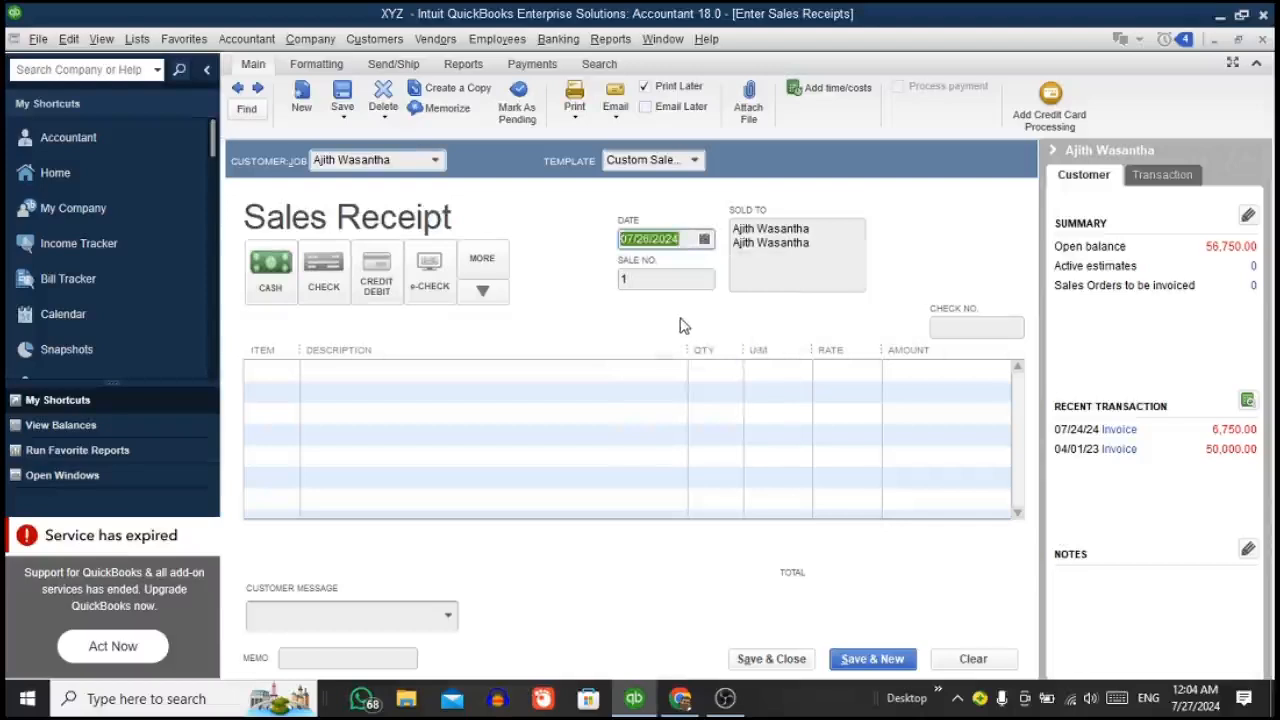
click(268, 374)
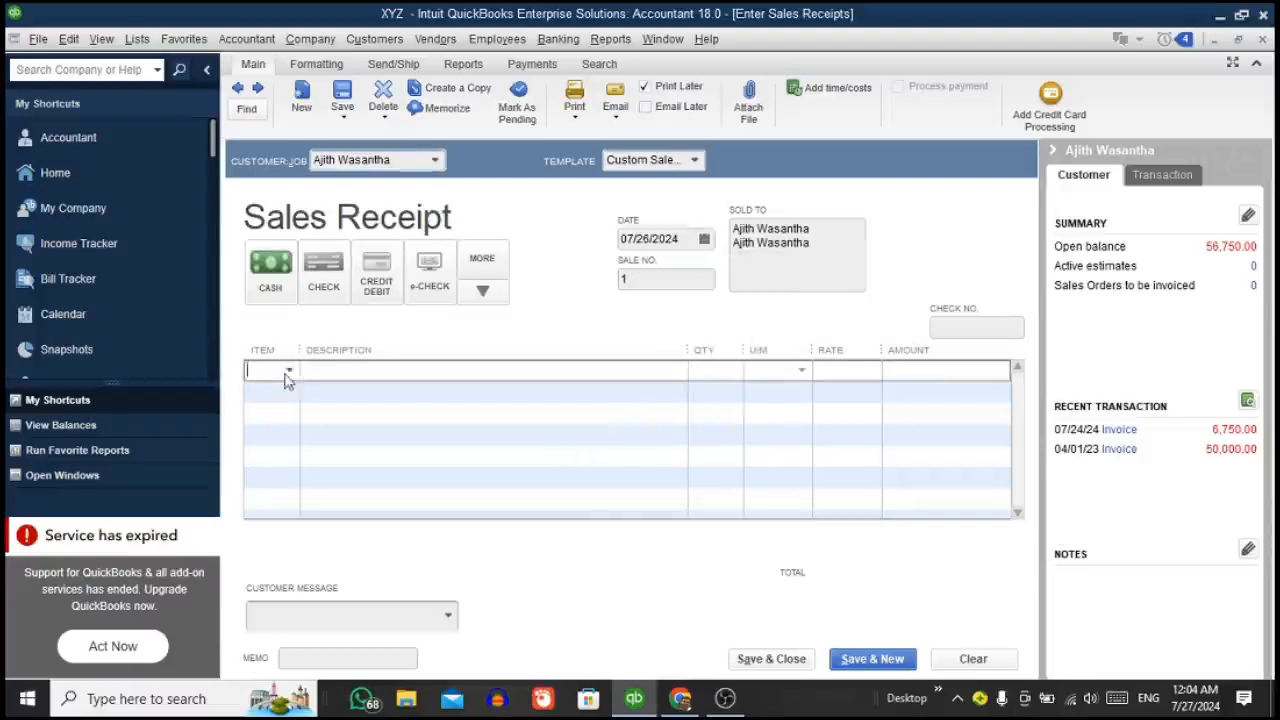
click(294, 377)
click(283, 472)
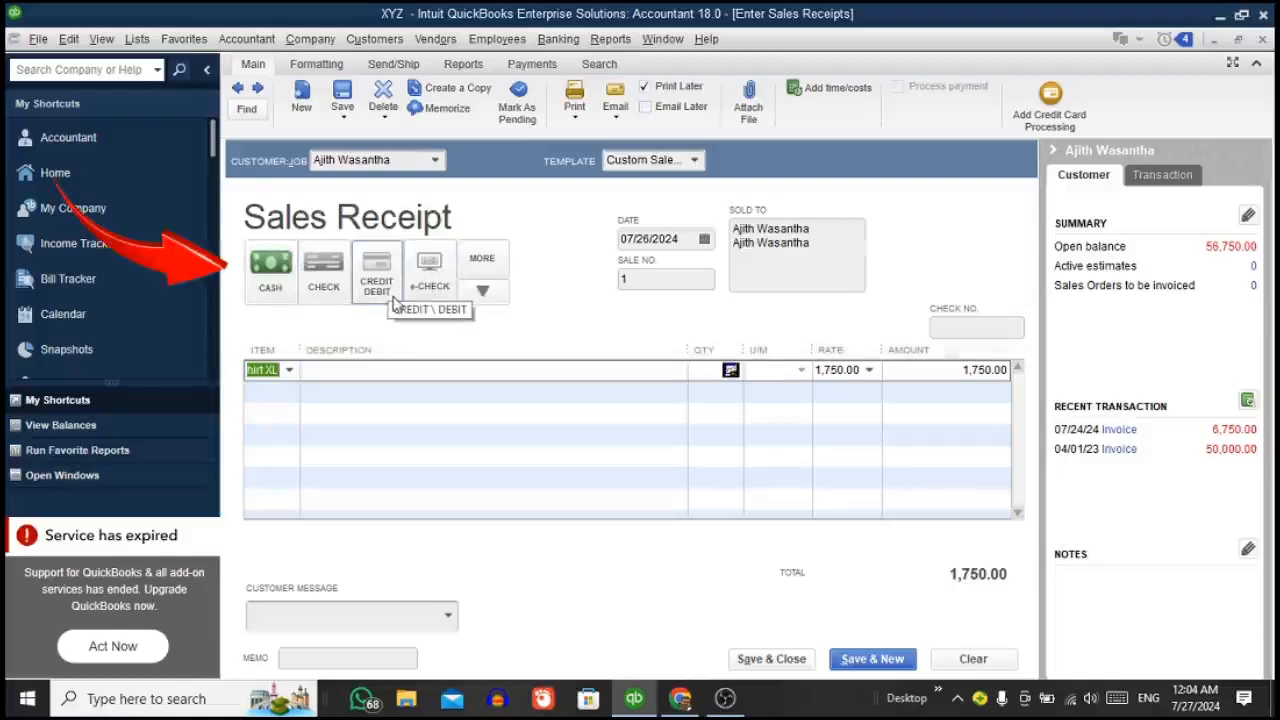
Check the additional payment methods, choose Cash for the sales receipt, and save and close it
click(483, 291)
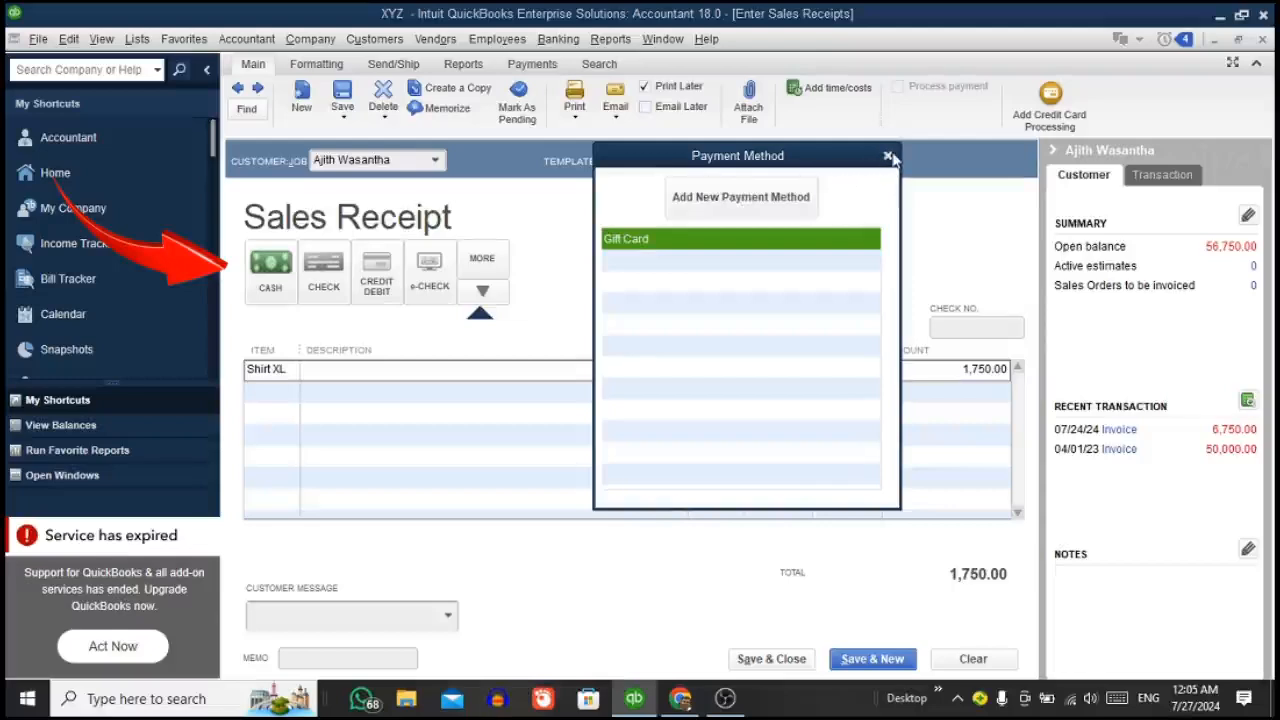
click(888, 157)
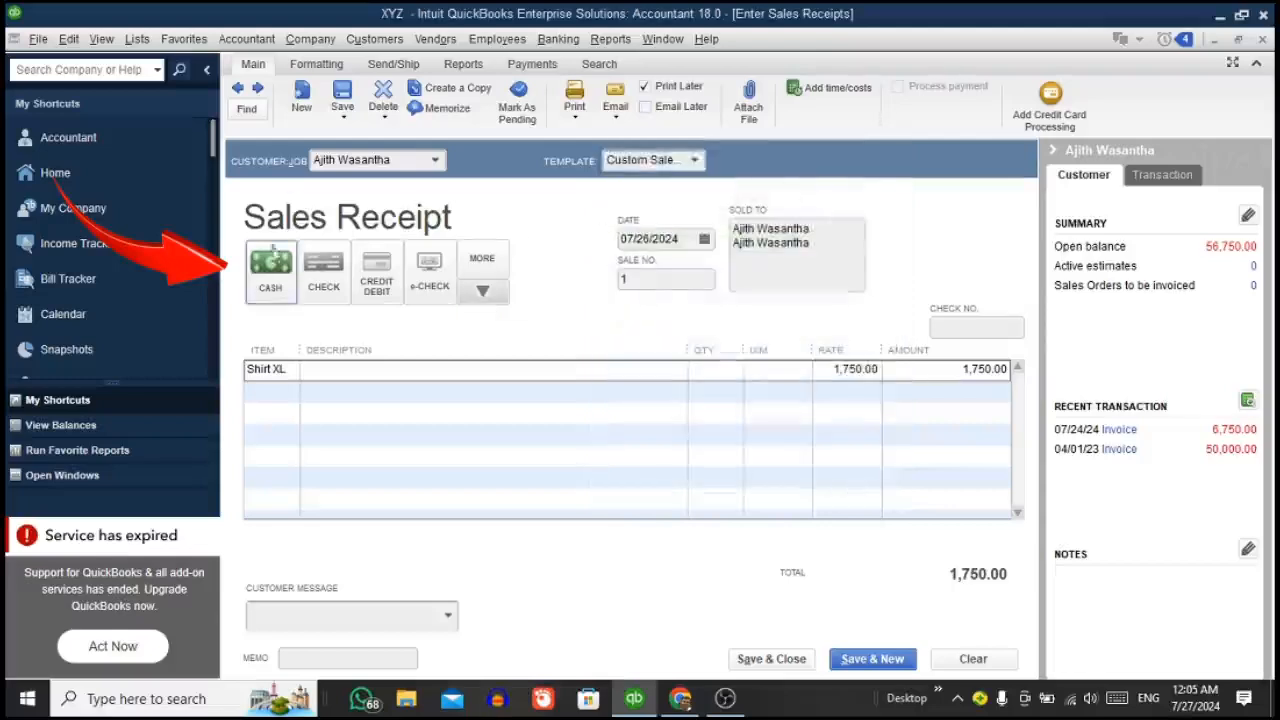
click(283, 288)
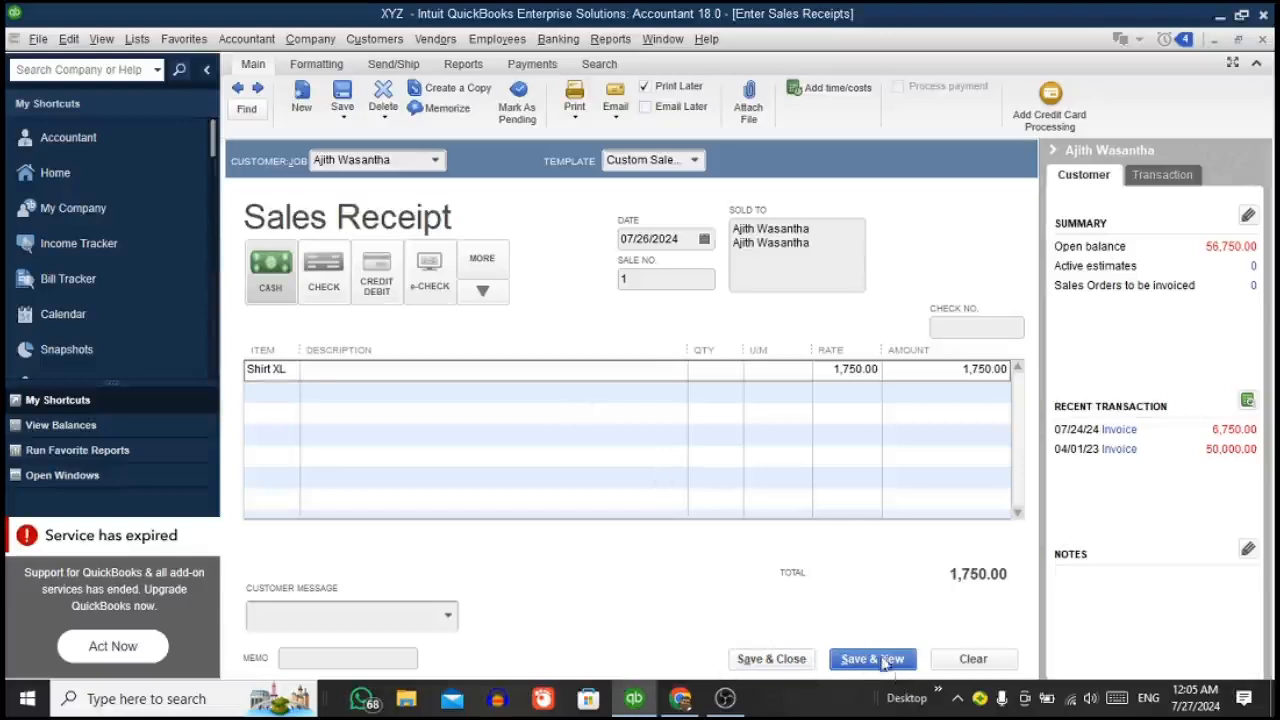
click(770, 660)
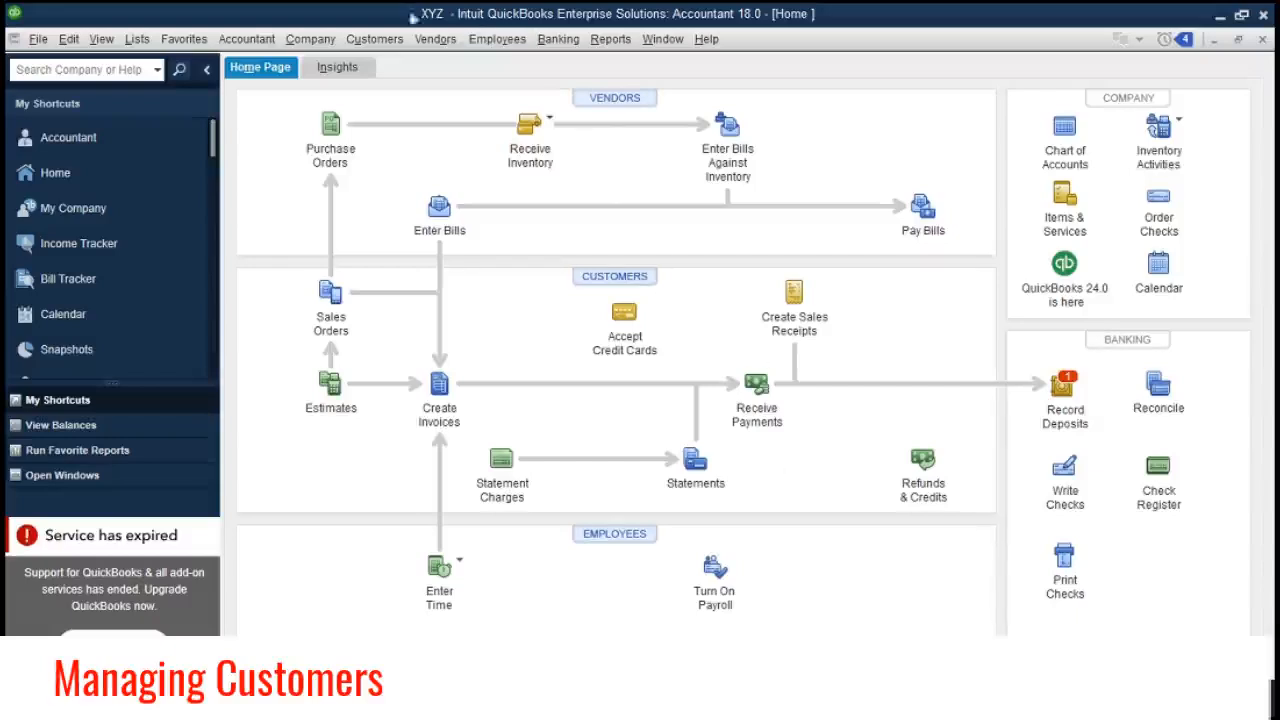
Open the Customer Center and display the information of the last customer in the list
click(372, 45)
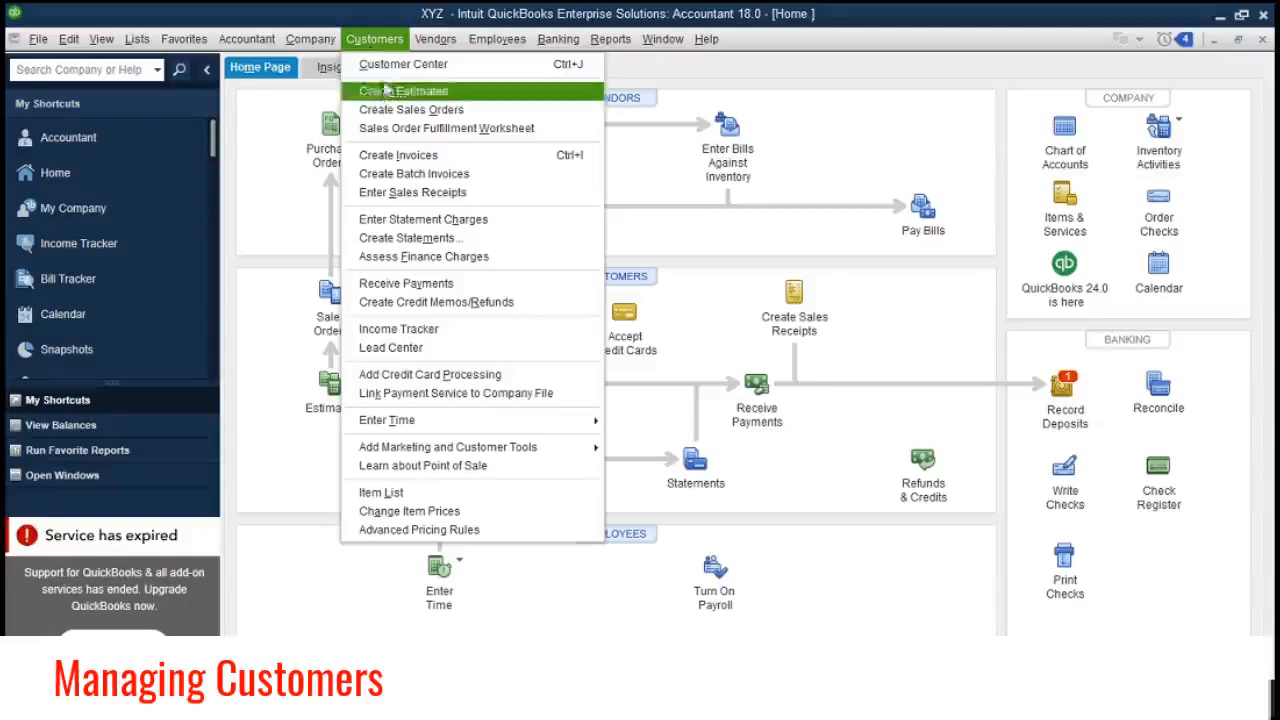
click(387, 68)
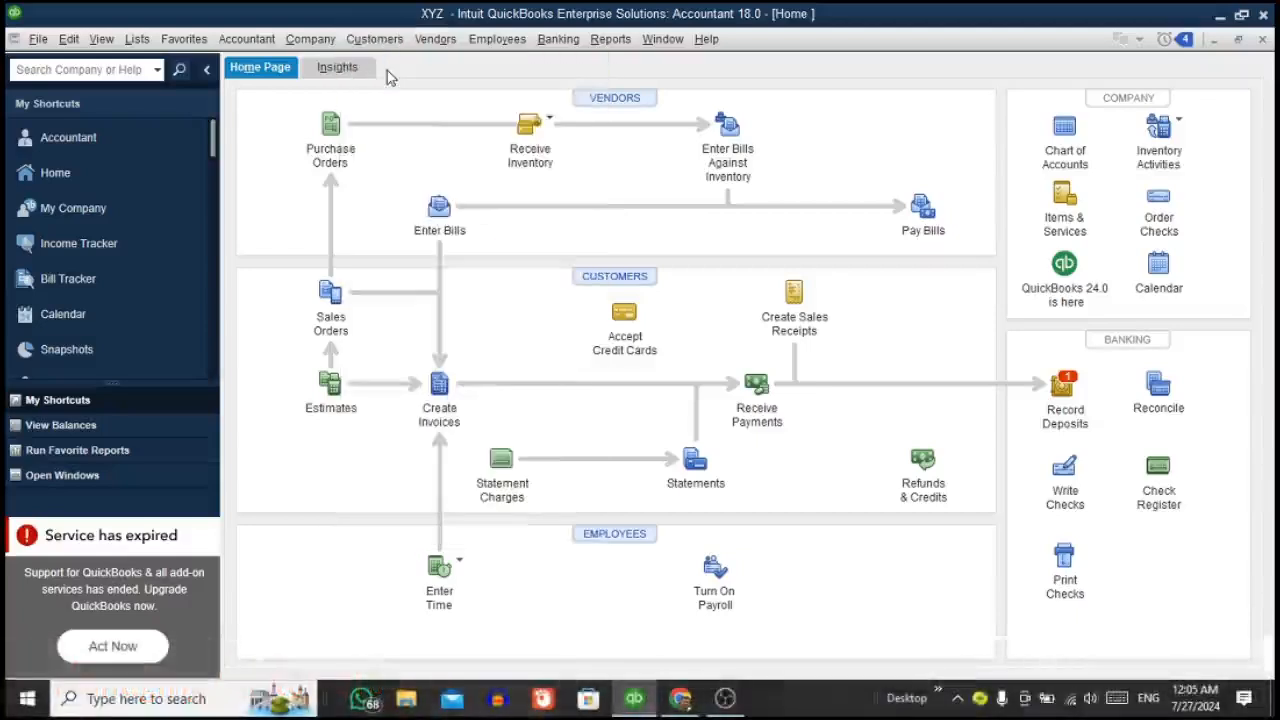
key(ctrl+j)
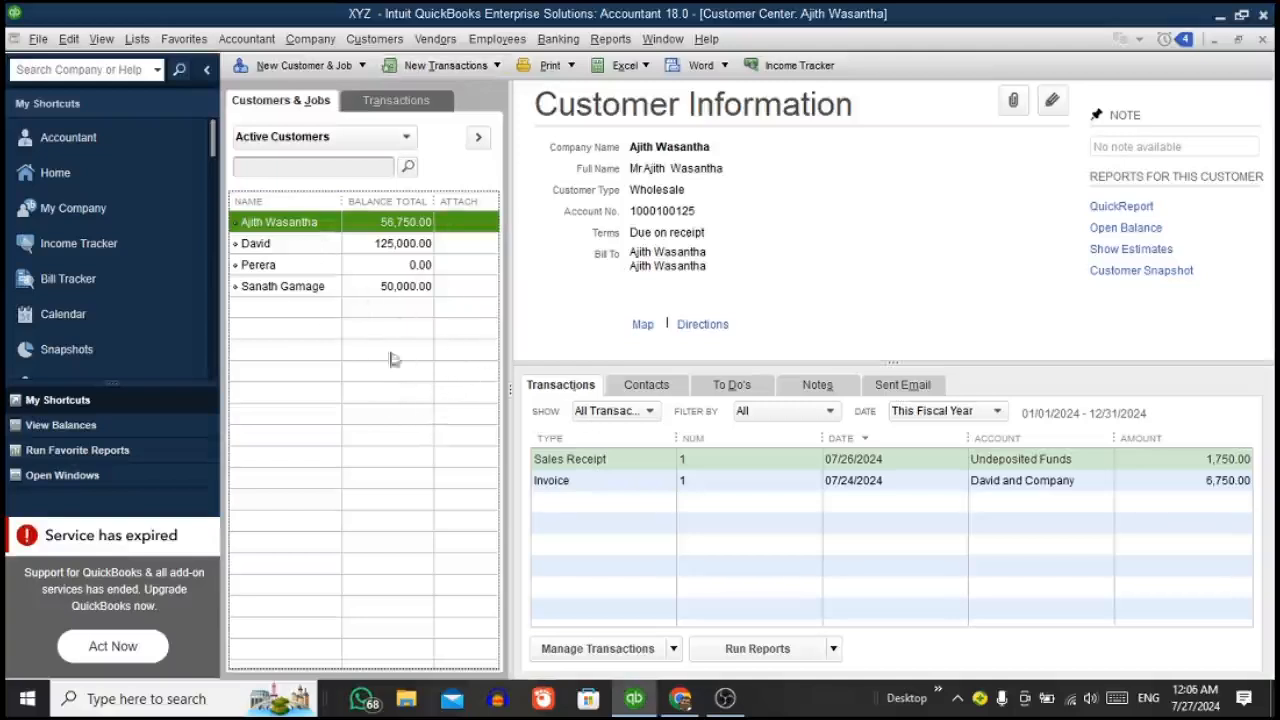
click(350, 286)
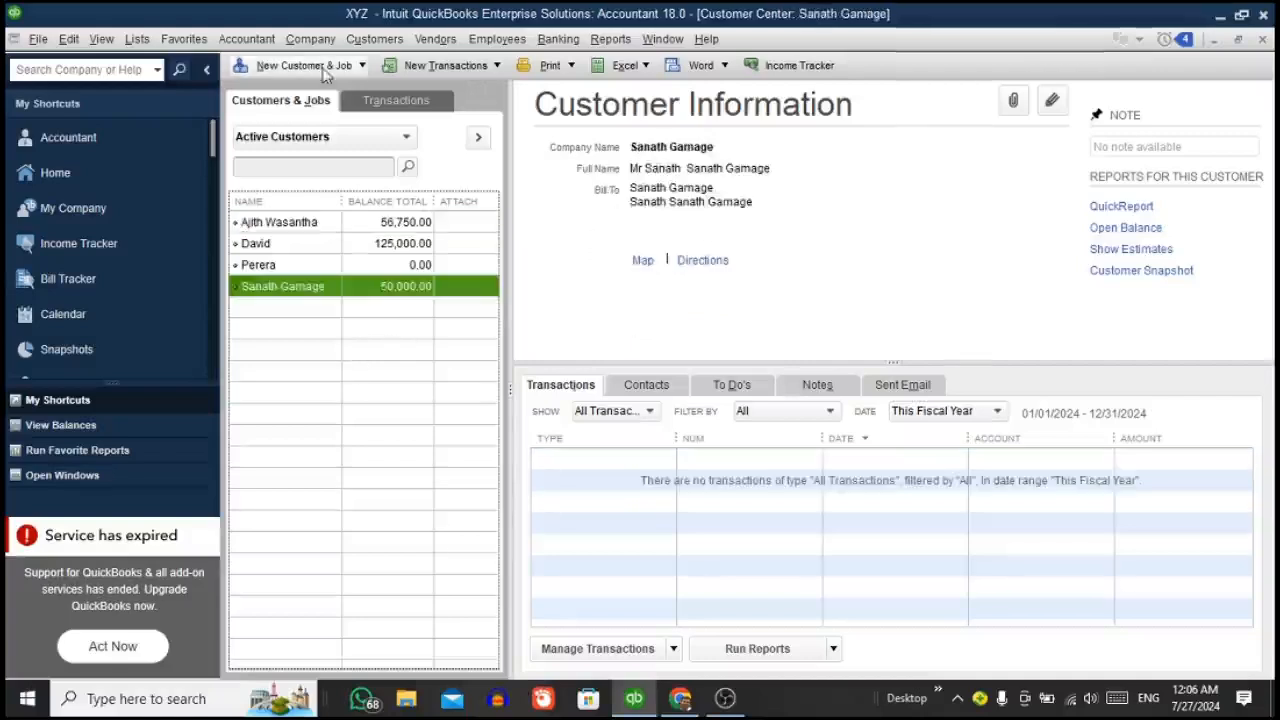
Open the selected customer's record for editing and close it without making changes
click(323, 72)
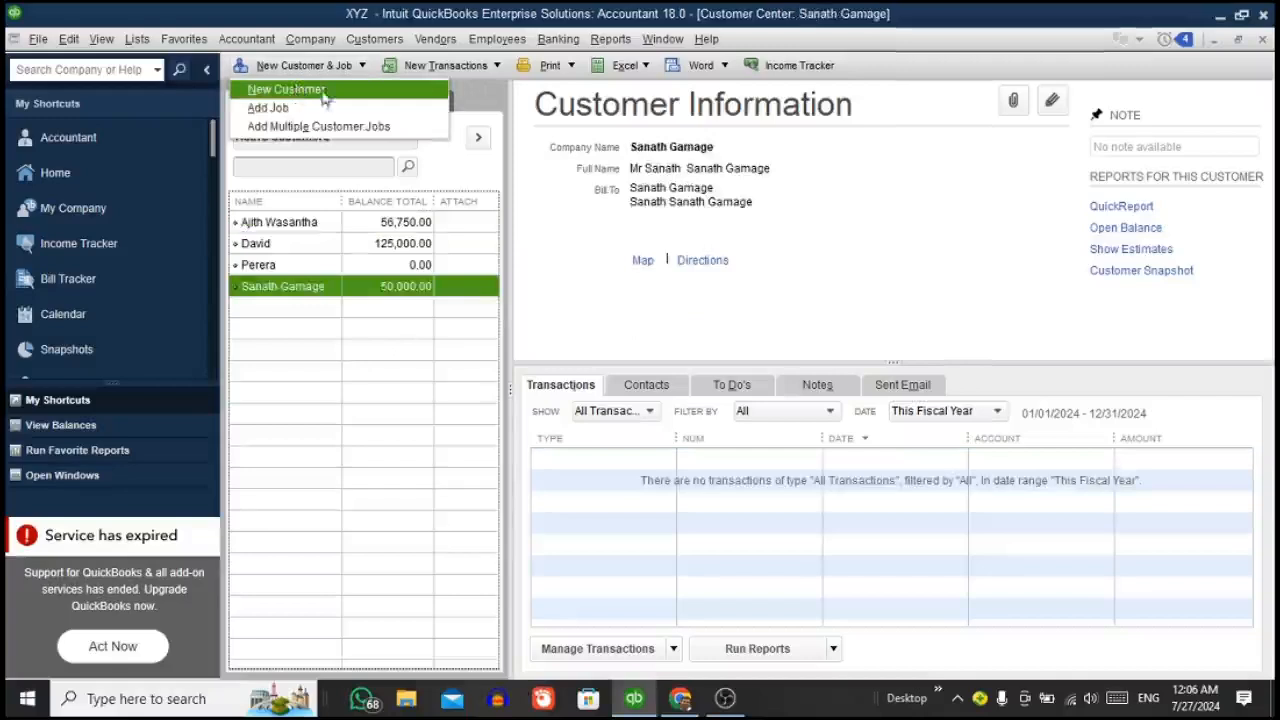
click(1058, 104)
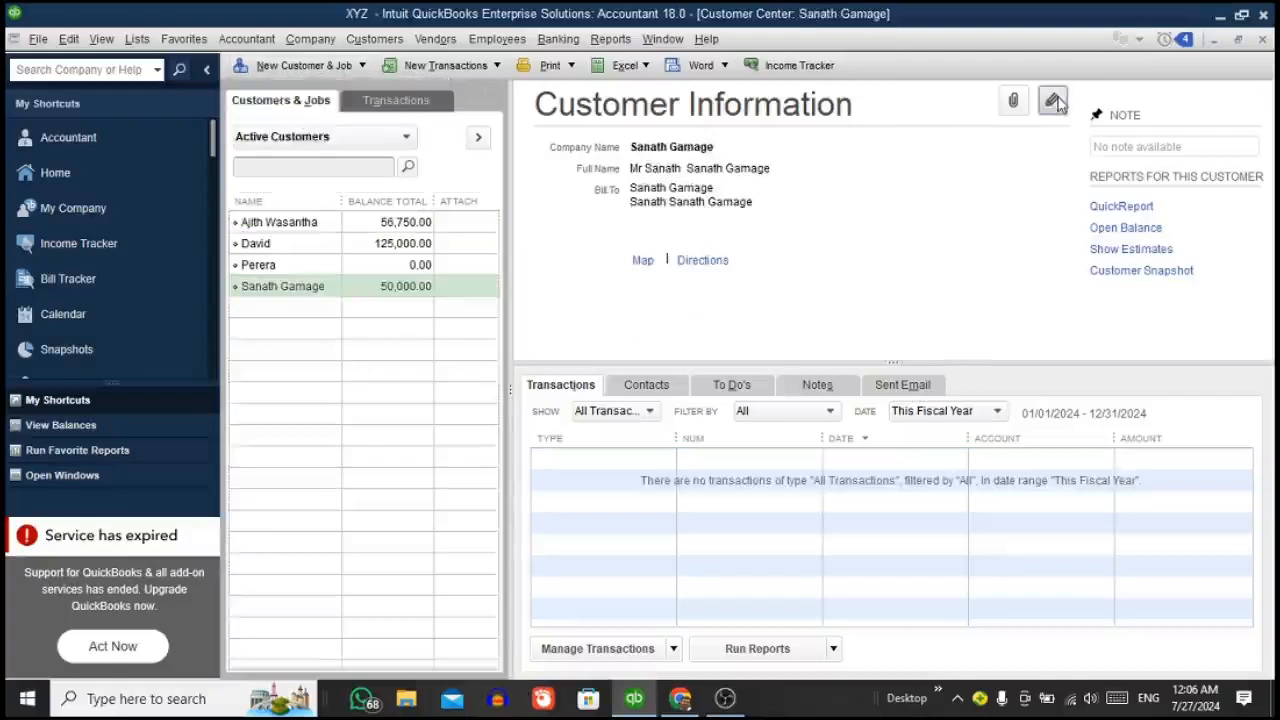
click(1058, 104)
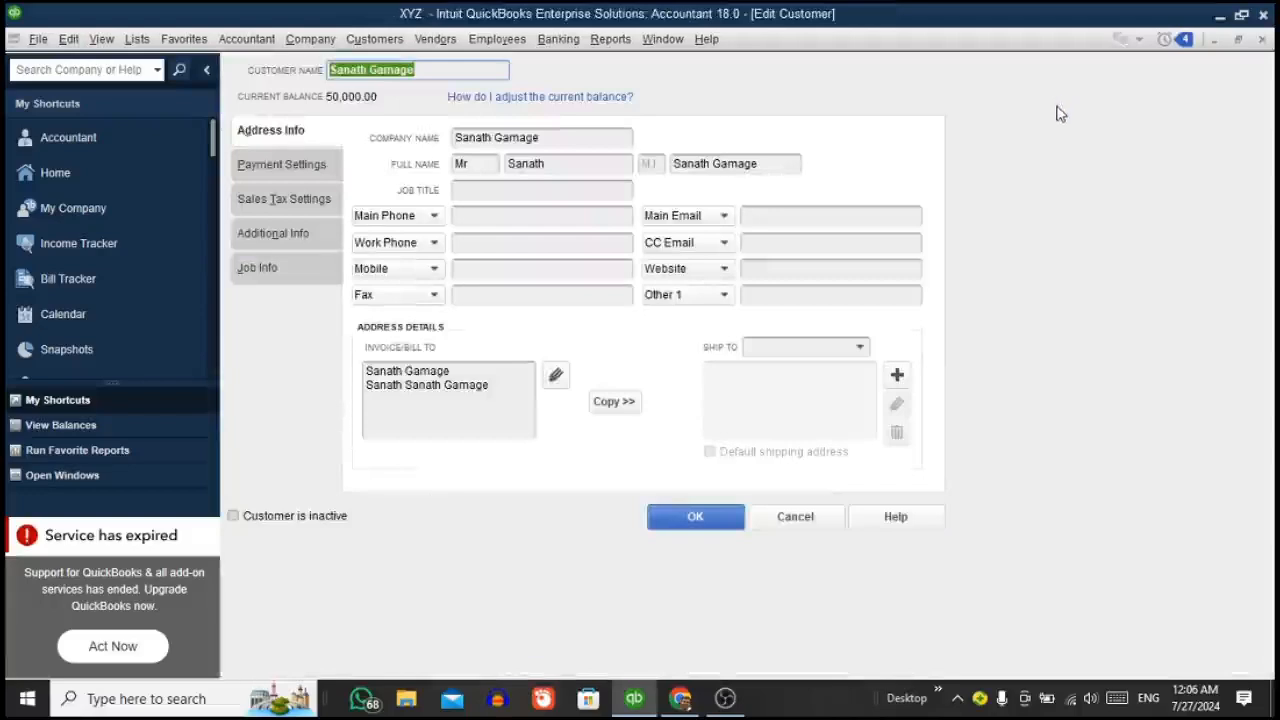
click(1262, 42)
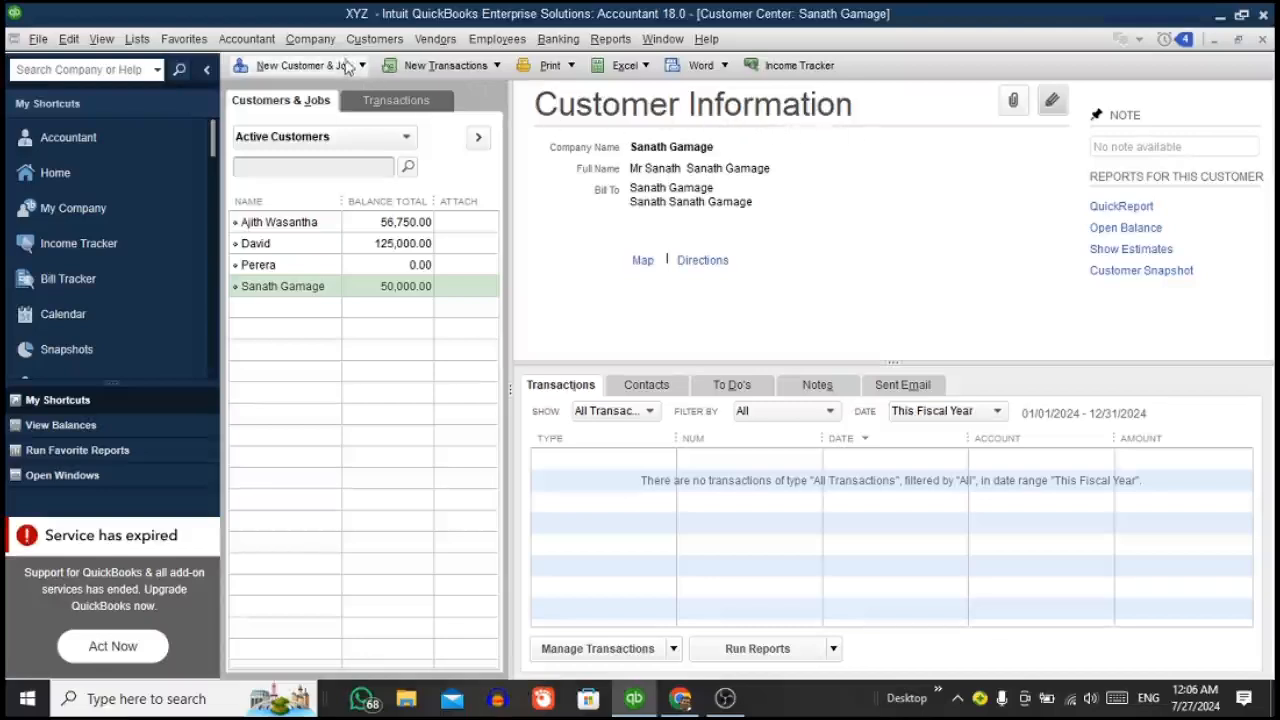
Start adding a new customer from the Customer Center
click(347, 65)
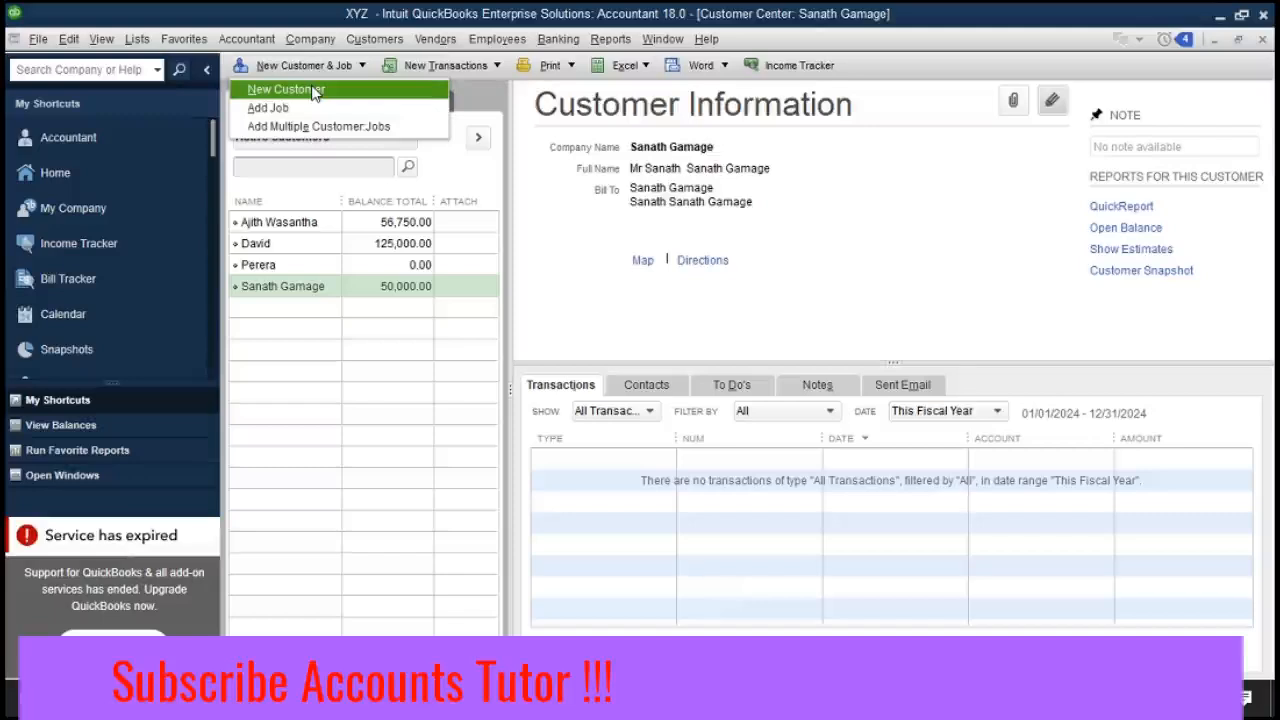
click(313, 90)
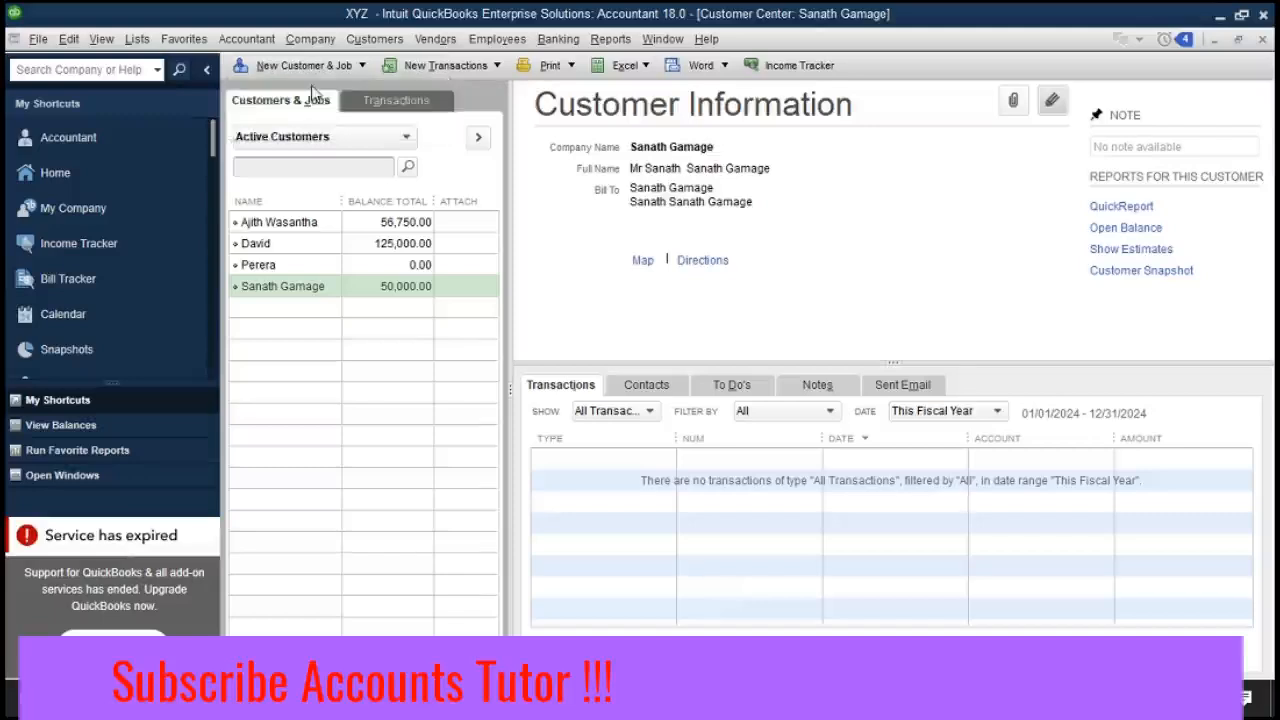